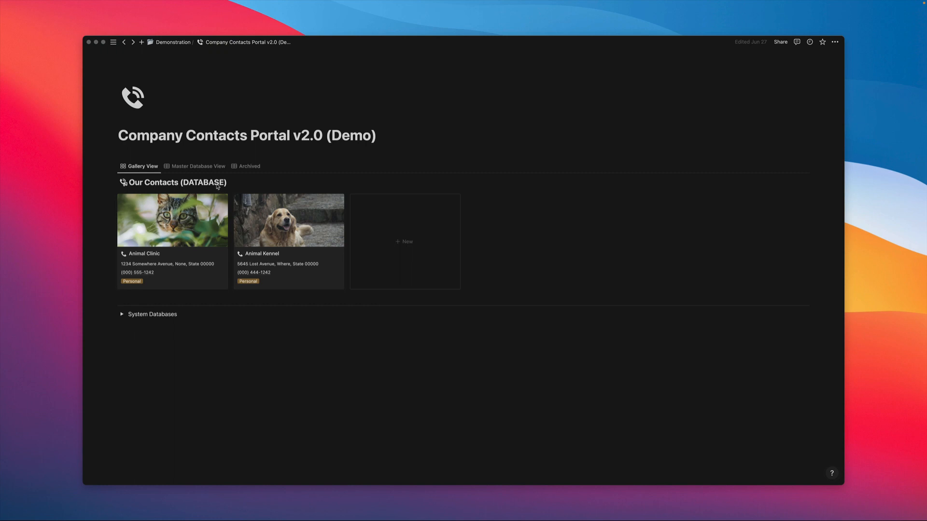
# Step: Expand the System Databases toggle to review the databases listed inside, and collapse it again
pyautogui.click(122, 316)
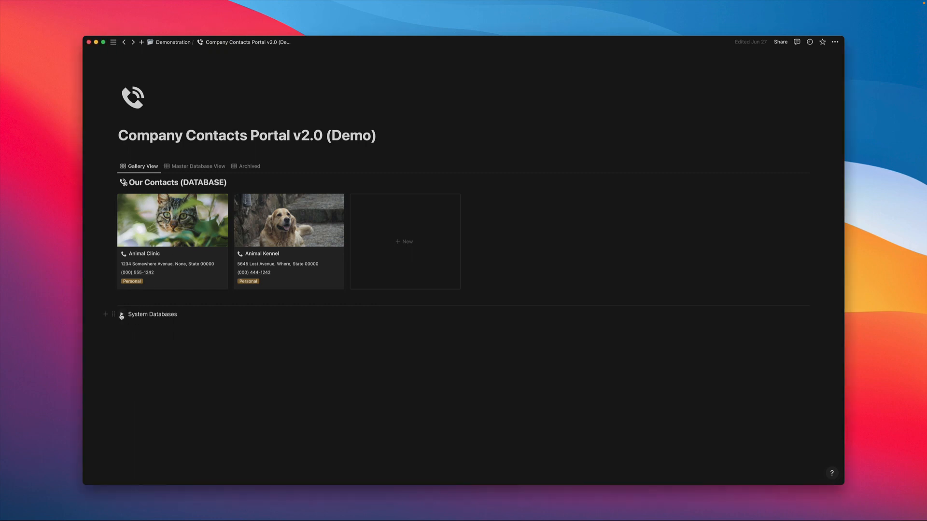
pyautogui.click(121, 315)
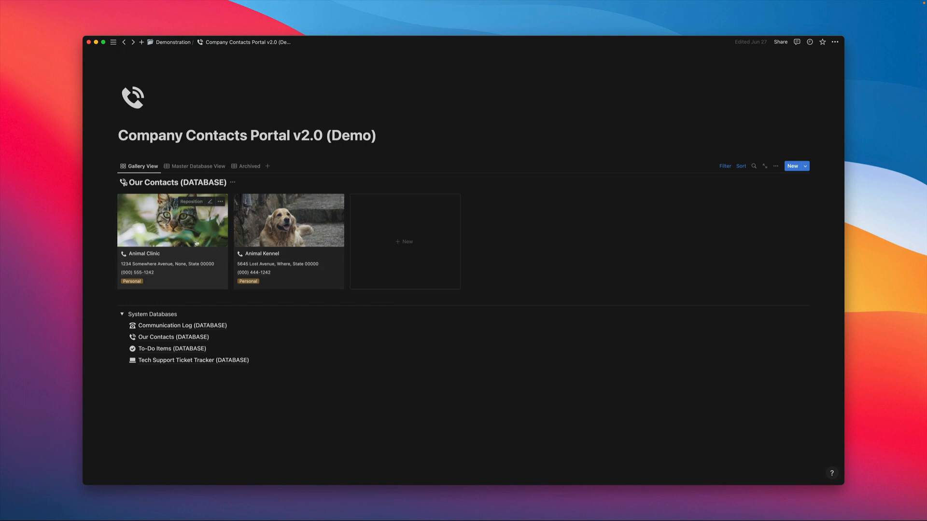
pyautogui.click(123, 316)
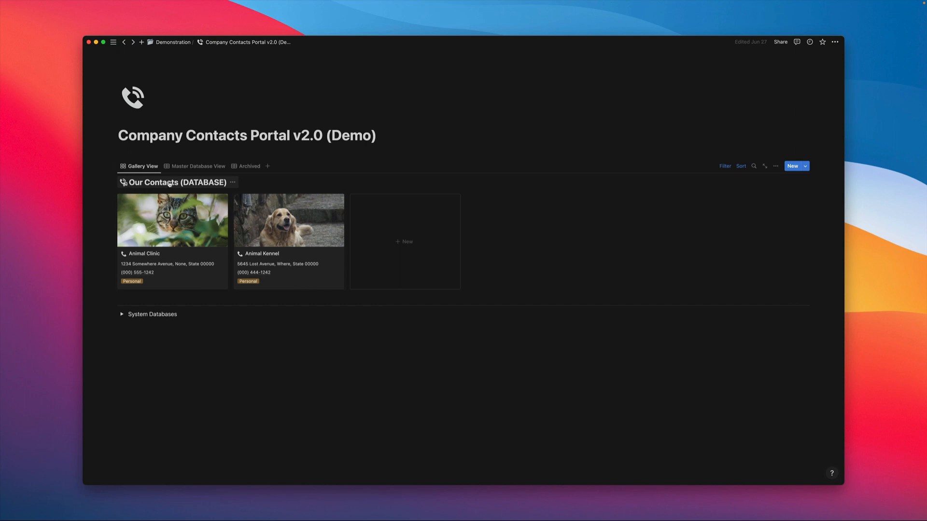
pyautogui.click(122, 314)
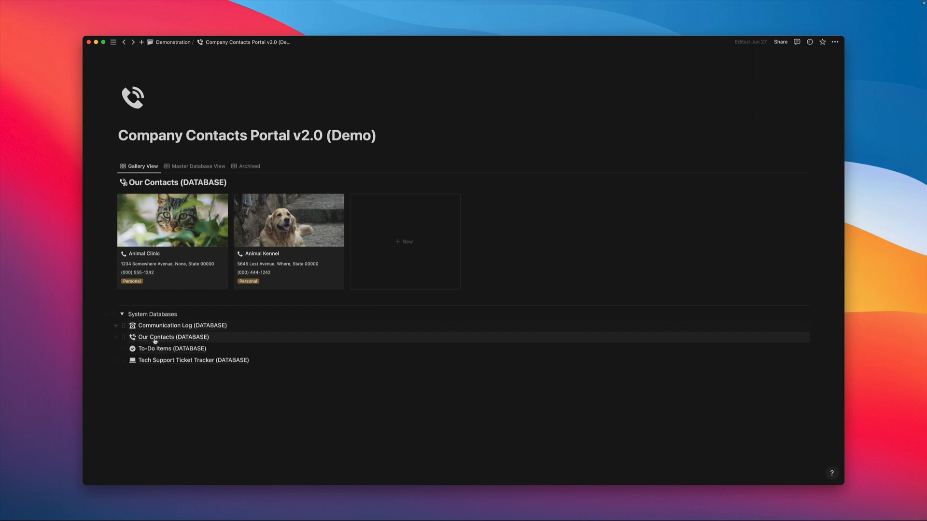
pyautogui.click(122, 314)
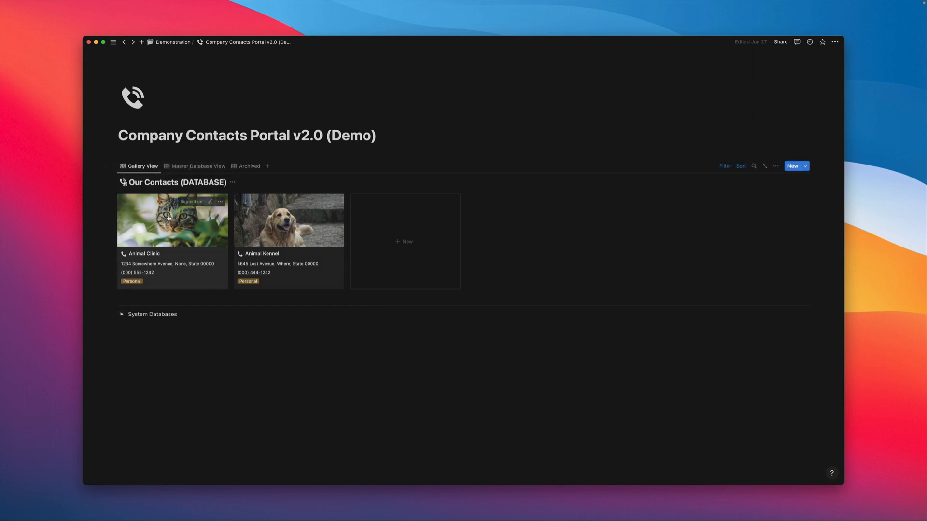
# Step: Look at the contacts in the Master Database View and Archived views, and return to the Gallery View
pyautogui.click(195, 166)
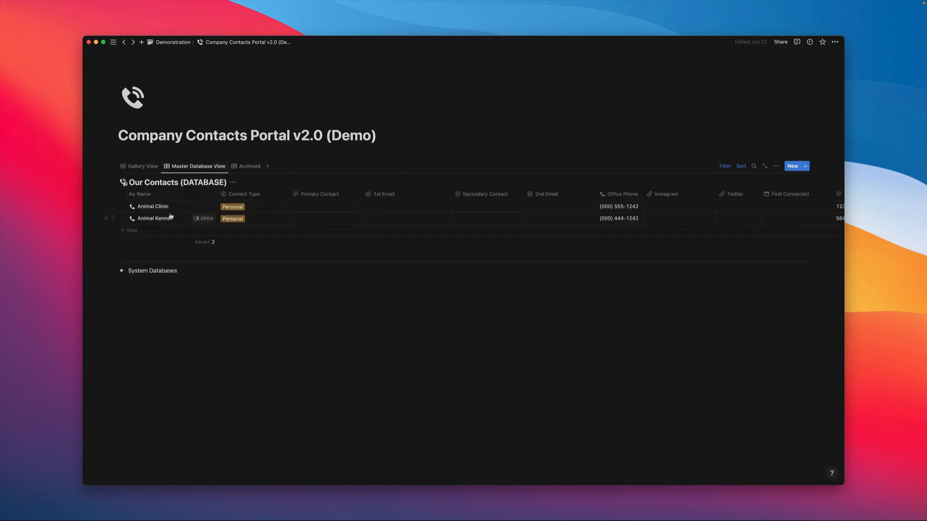
pyautogui.click(249, 167)
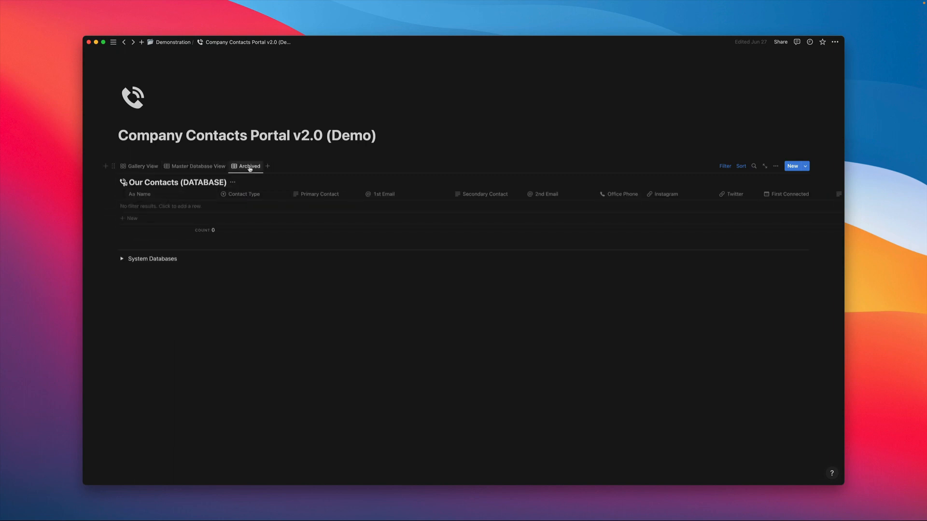
pyautogui.click(145, 167)
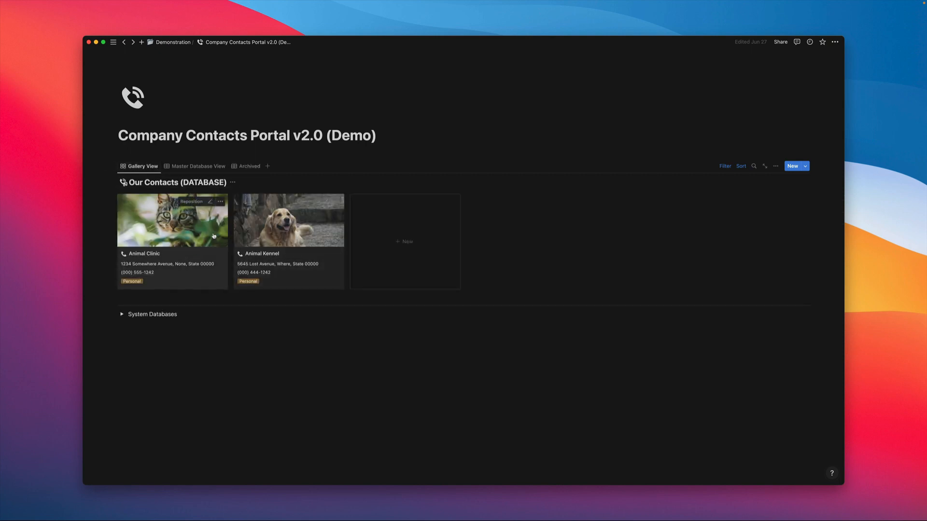
# Step: Preview the Animal Clinic contact from its gallery card and close the preview
pyautogui.click(178, 235)
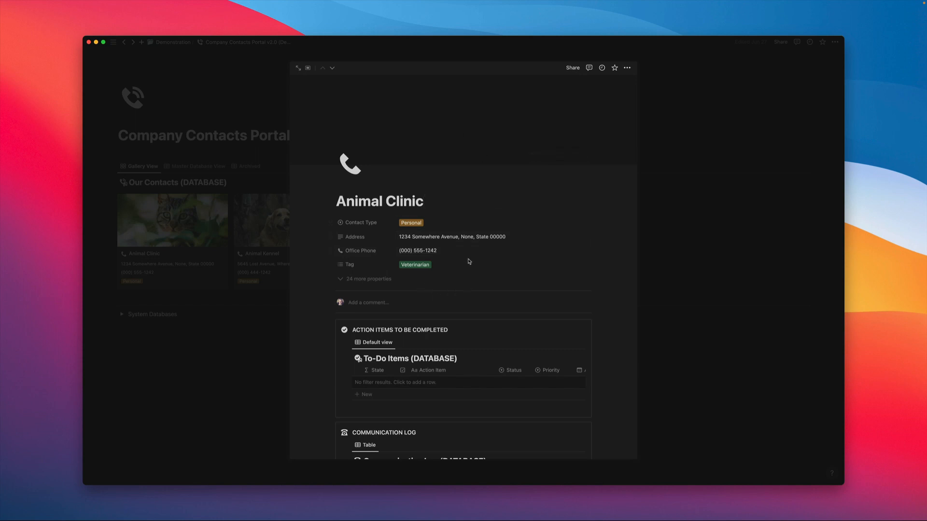
pyautogui.click(240, 162)
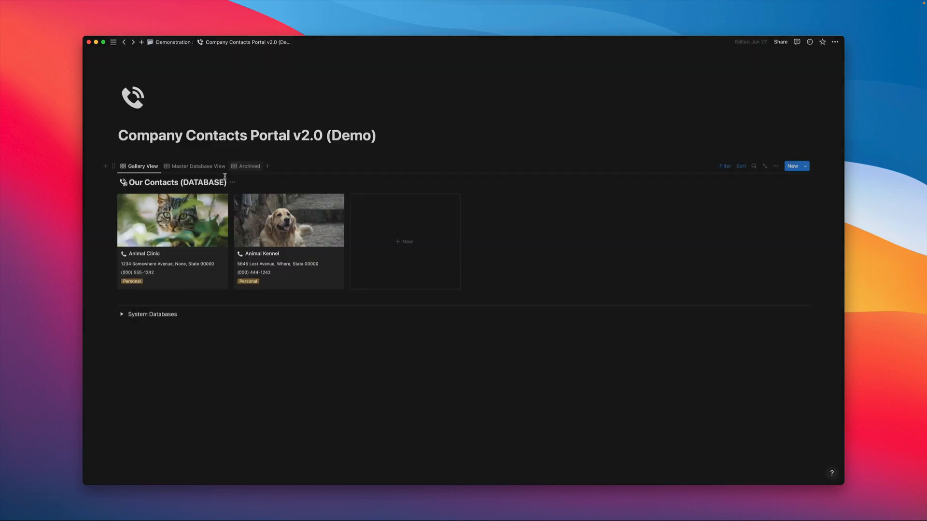
# Step: Check the Gallery View's layout settings and the available choices for how its pages open, leaving them as they are
pyautogui.click(776, 167)
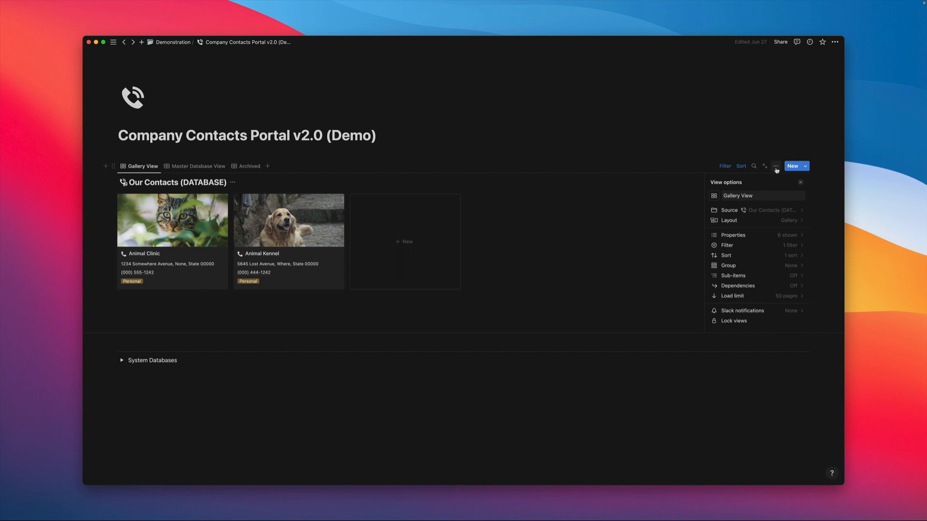
pyautogui.click(791, 220)
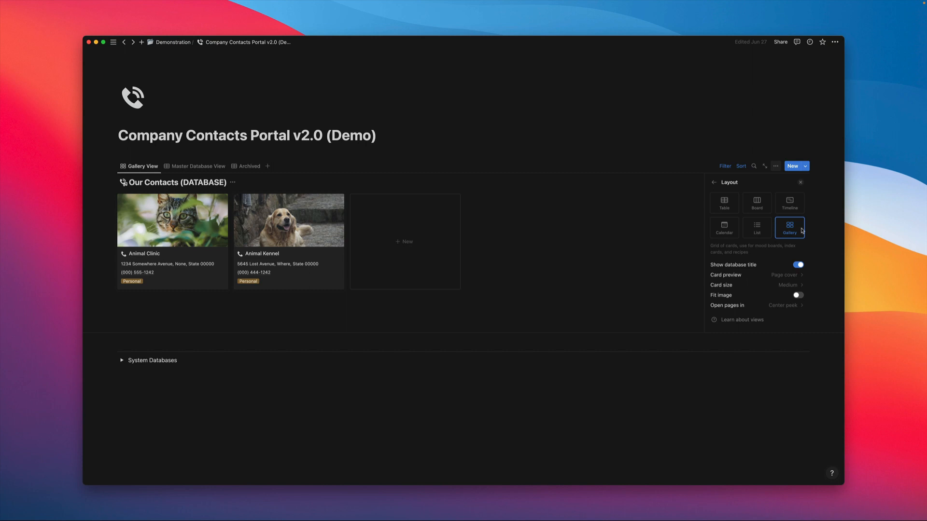
pyautogui.click(800, 183)
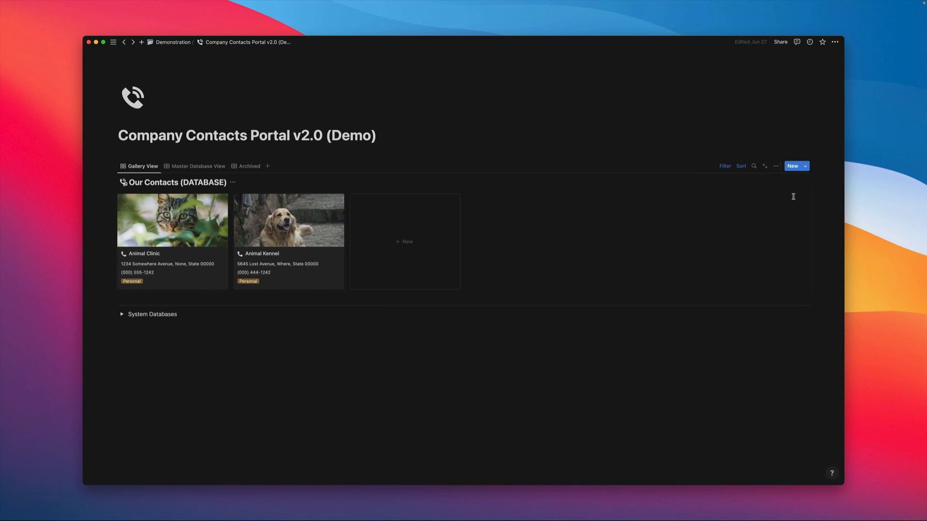
pyautogui.click(777, 168)
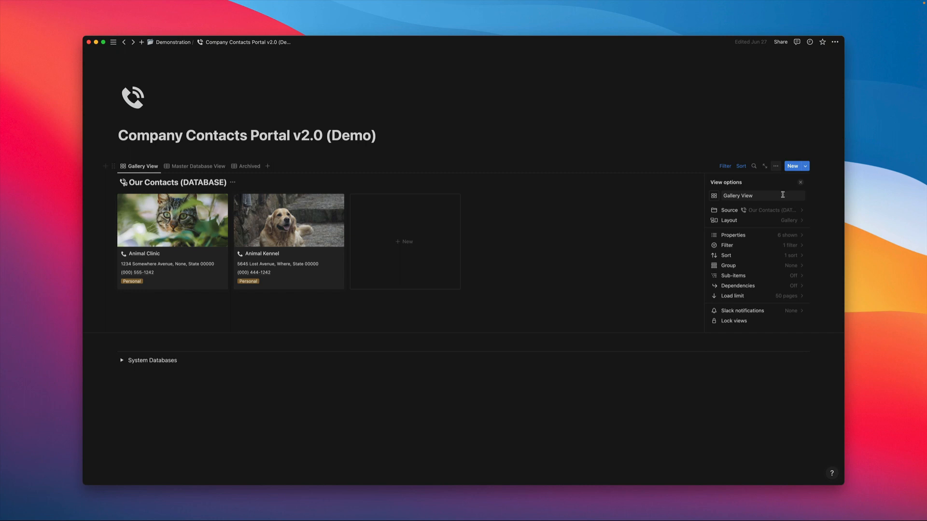
pyautogui.click(792, 222)
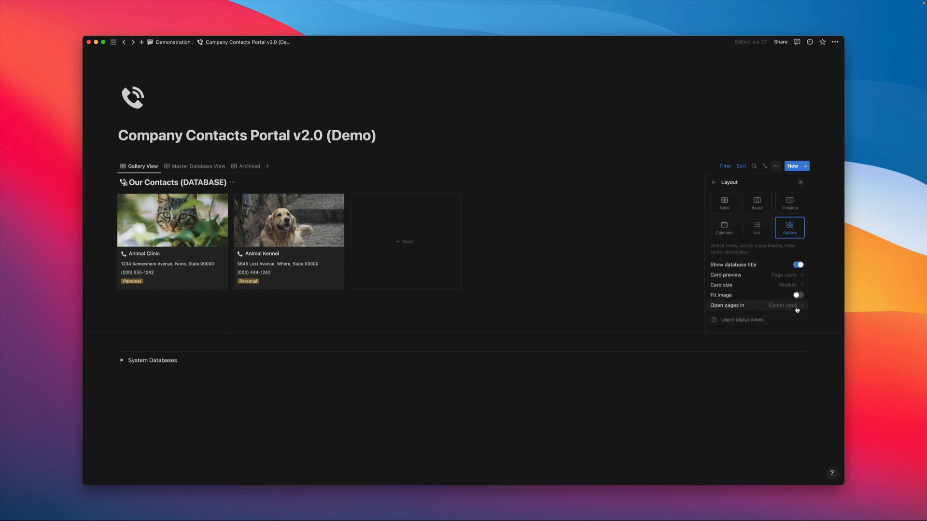
pyautogui.click(796, 308)
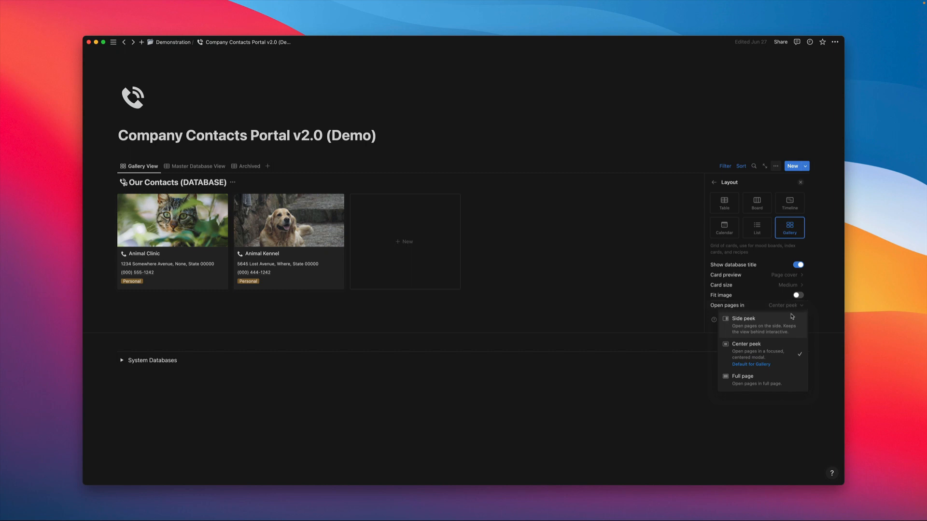
pyautogui.click(815, 299)
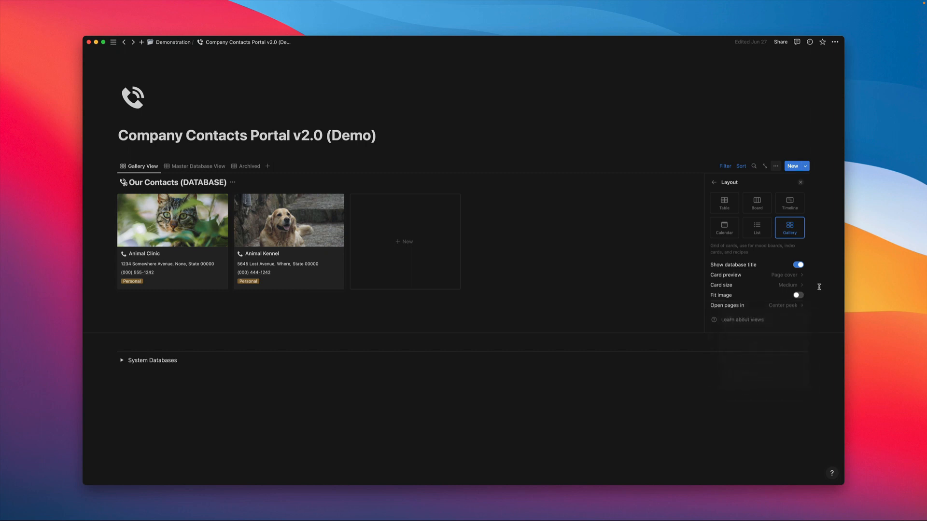
pyautogui.click(800, 184)
# Step: Open the Animal Clinic contact, look over its To-Do Items table columns, and expand the contact to a full page
pyautogui.moveTo(193, 235)
pyautogui.click(192, 235)
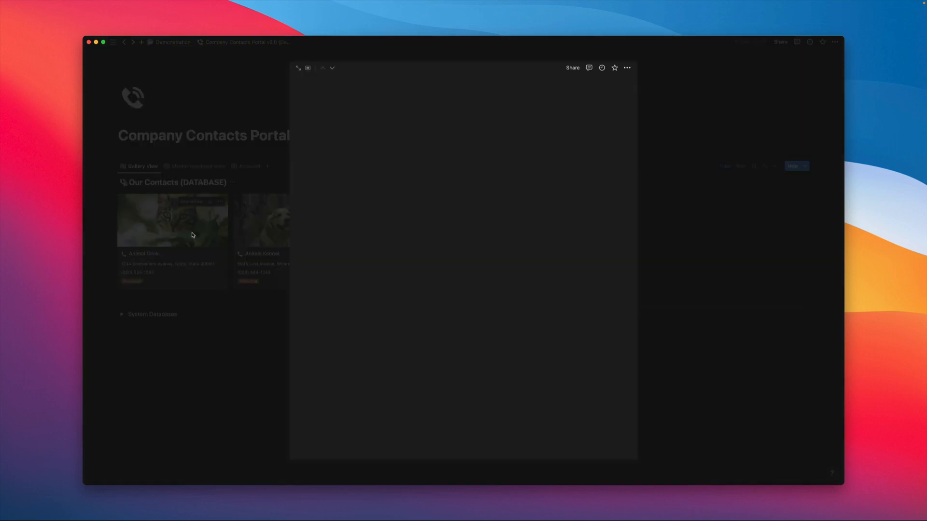
pyautogui.scroll(-3, 318, 250)
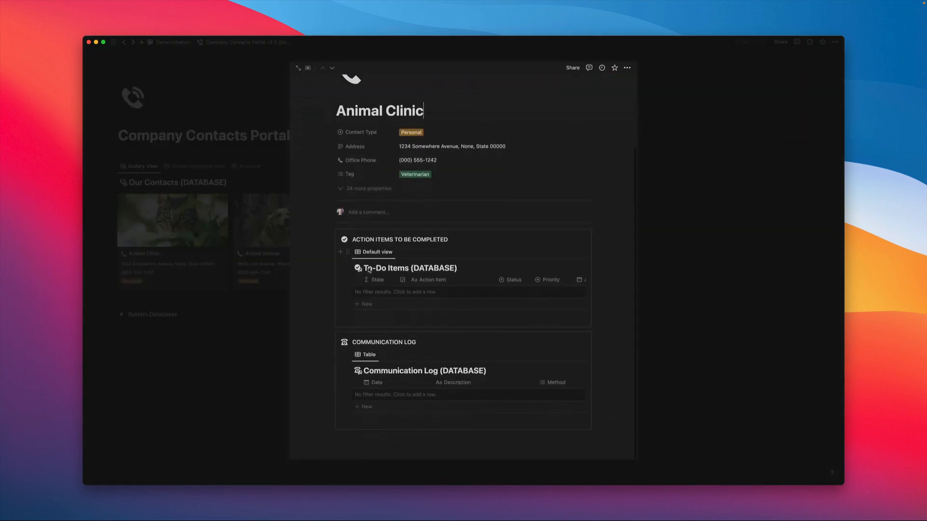
pyautogui.hscroll(5, 406, 285)
pyautogui.hscroll(3, 407, 285)
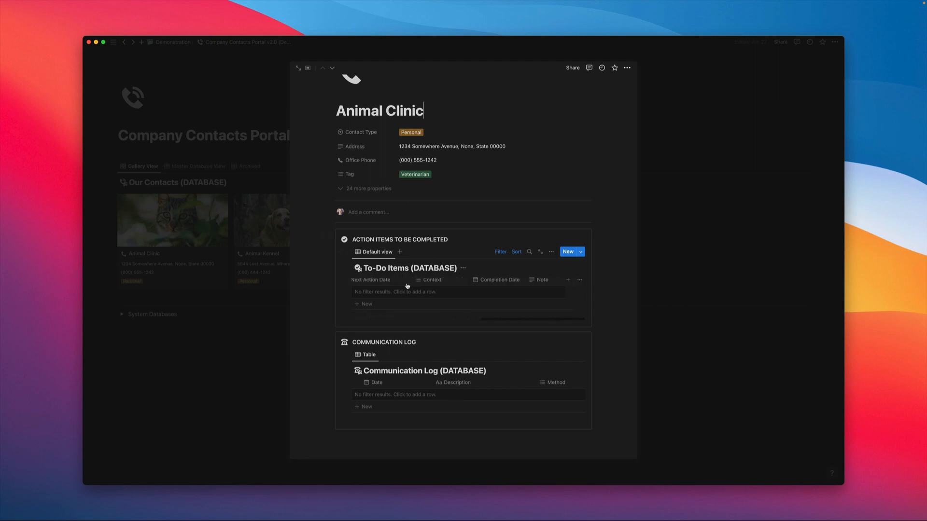
pyautogui.click(297, 69)
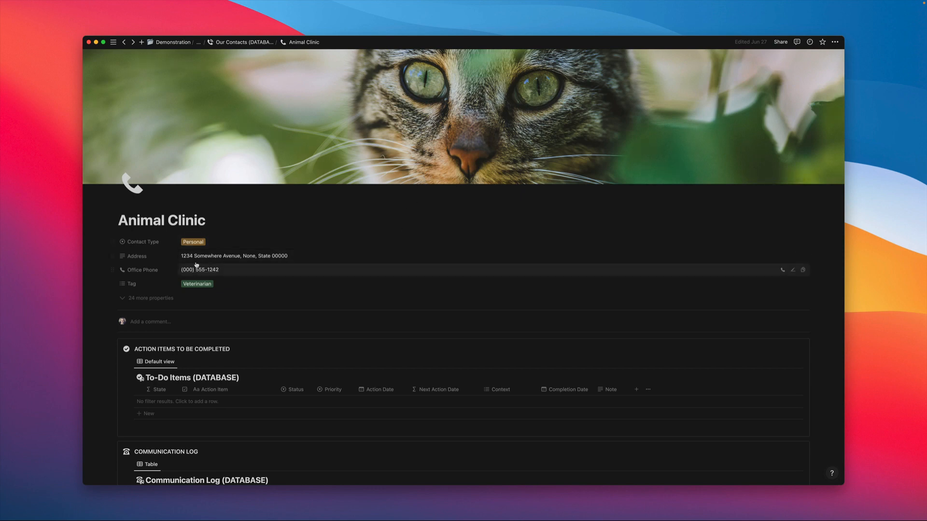
# Step: Show the hidden properties of the Animal Clinic contact and look through the whole list
pyautogui.scroll(-1, 238, 246)
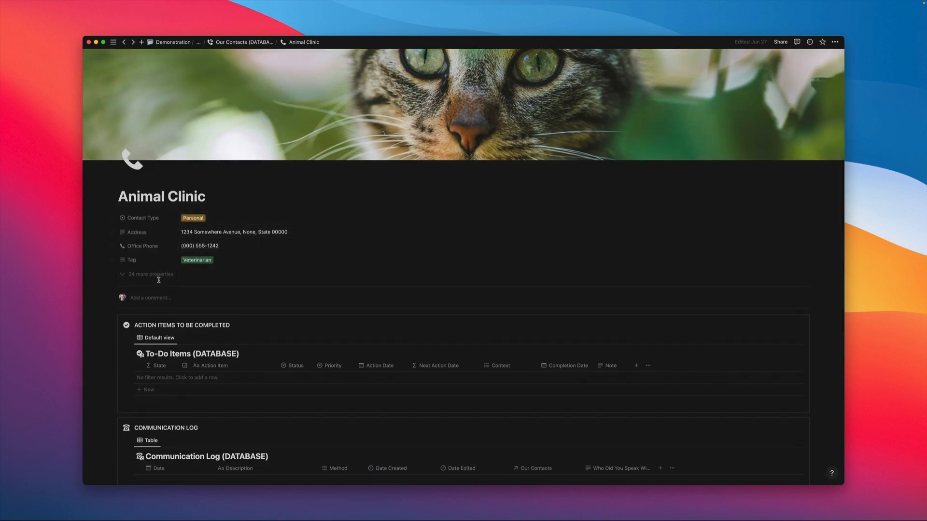
pyautogui.click(159, 280)
pyautogui.scroll(-5, 201, 279)
pyautogui.scroll(-2, 167, 271)
pyautogui.scroll(-1, 166, 289)
pyautogui.scroll(6, 166, 291)
pyautogui.scroll(2, 167, 291)
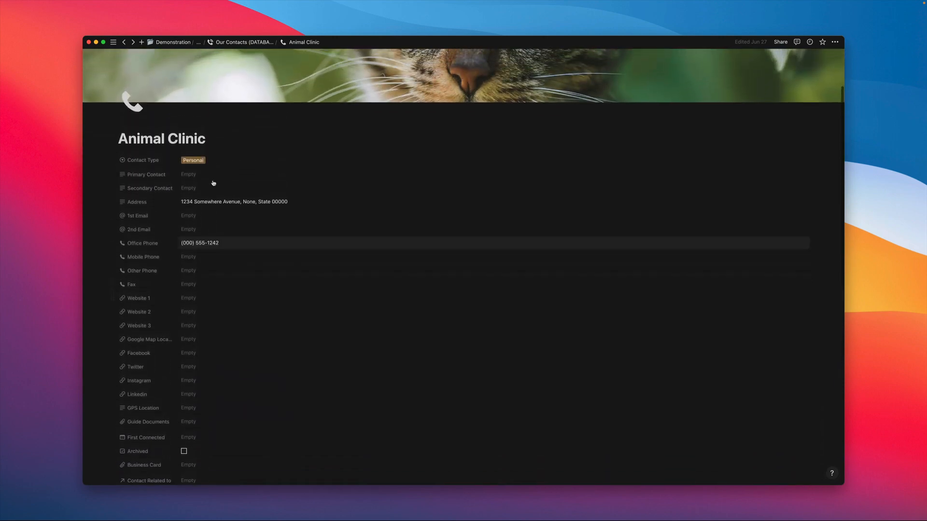
# Step: Examine the Contact Type options and the primary contact, secondary contact and email fields without entering anything
pyautogui.click(201, 164)
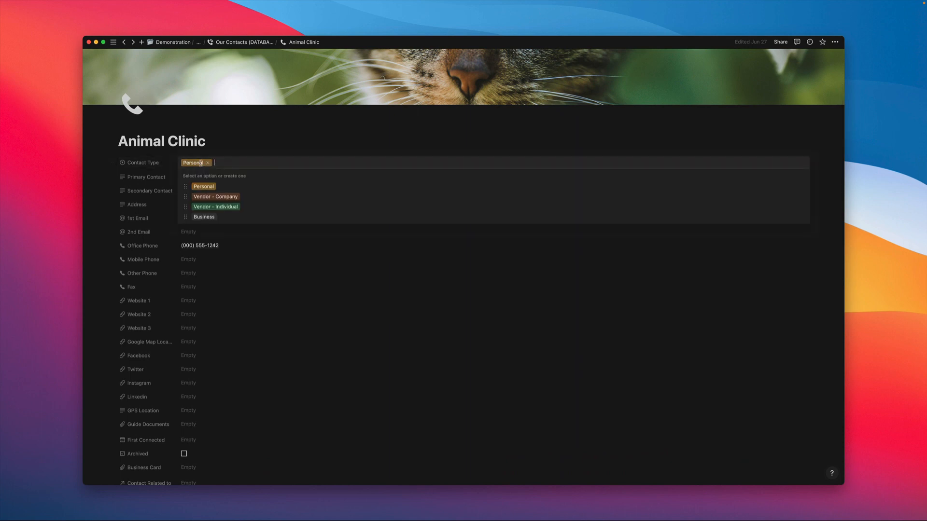
pyautogui.click(235, 142)
pyautogui.click(193, 179)
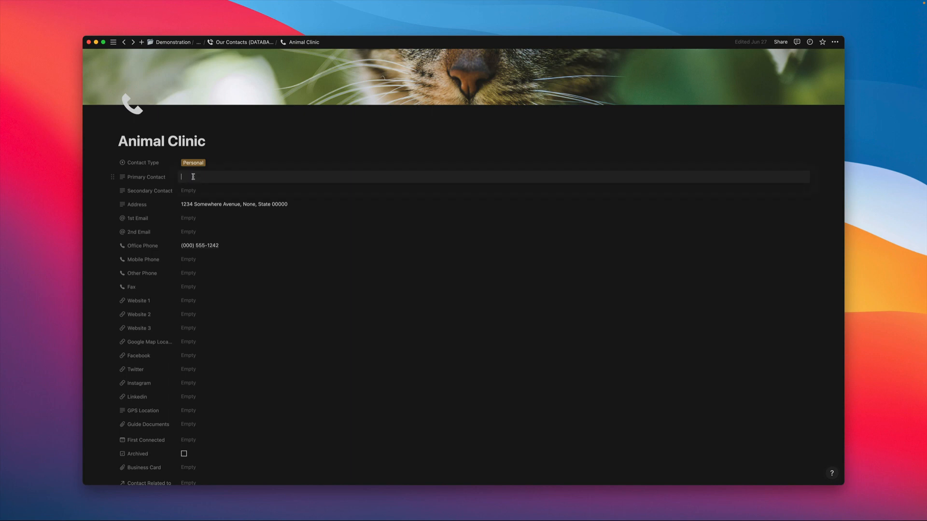
pyautogui.click(195, 191)
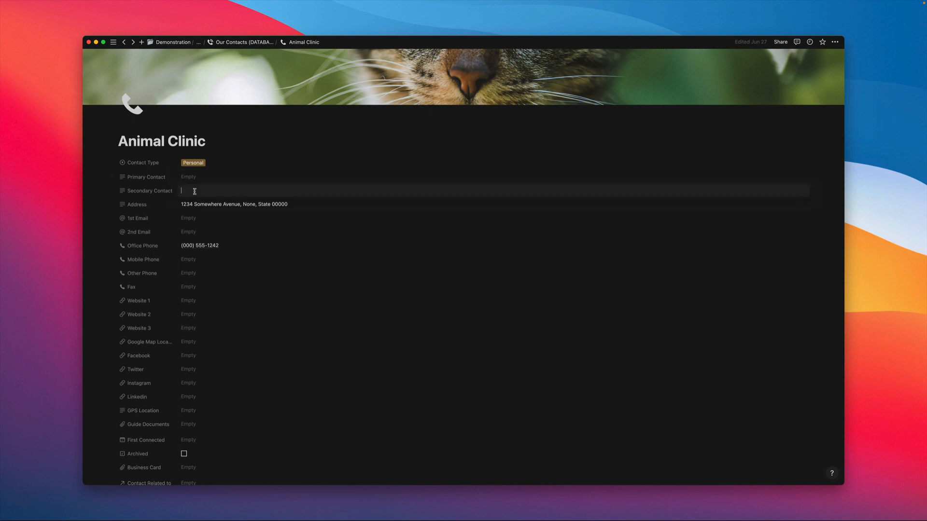
pyautogui.press('Escape')
pyautogui.click(193, 218)
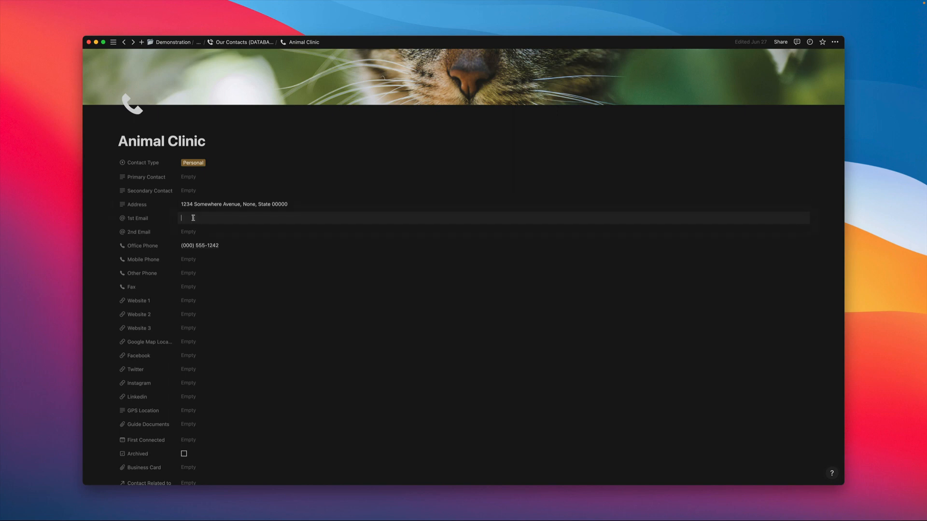
pyautogui.press('Escape')
pyautogui.click(192, 230)
pyautogui.press('Escape')
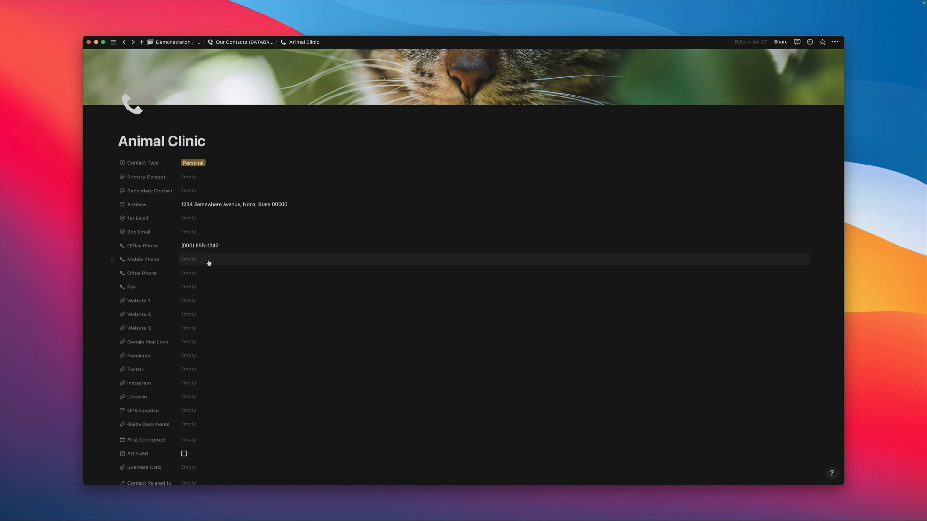
# Step: Link Animal Kennel in the Animal Clinic contact's "Contact Related to" property
pyautogui.scroll(-3, 193, 270)
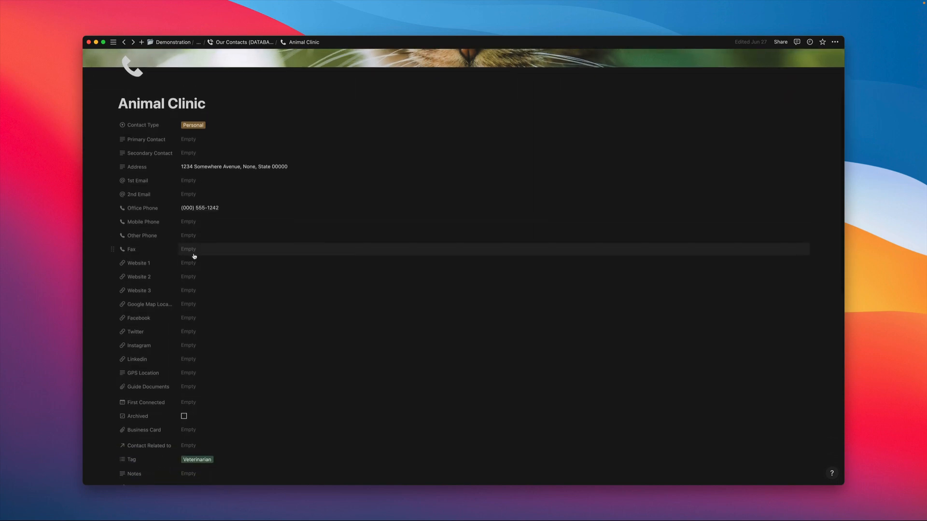
pyautogui.scroll(-3, 205, 276)
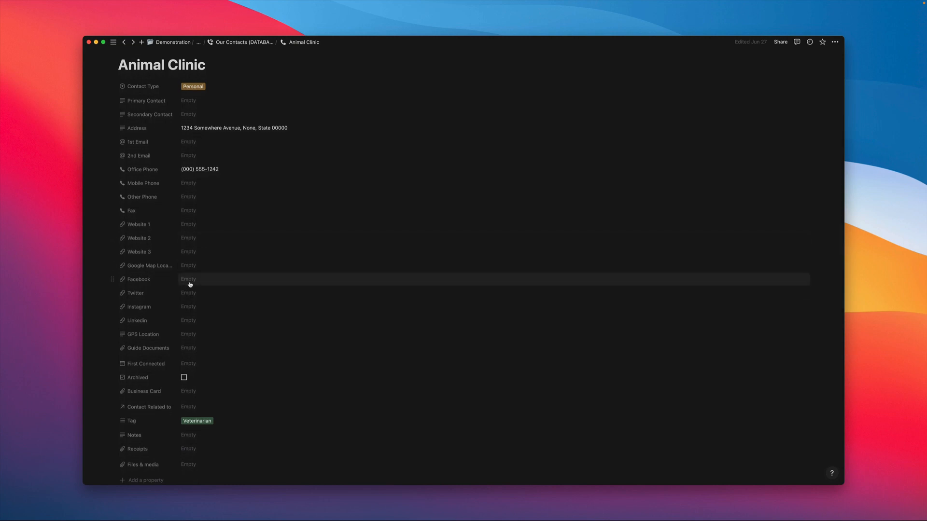
pyautogui.scroll(1, 185, 314)
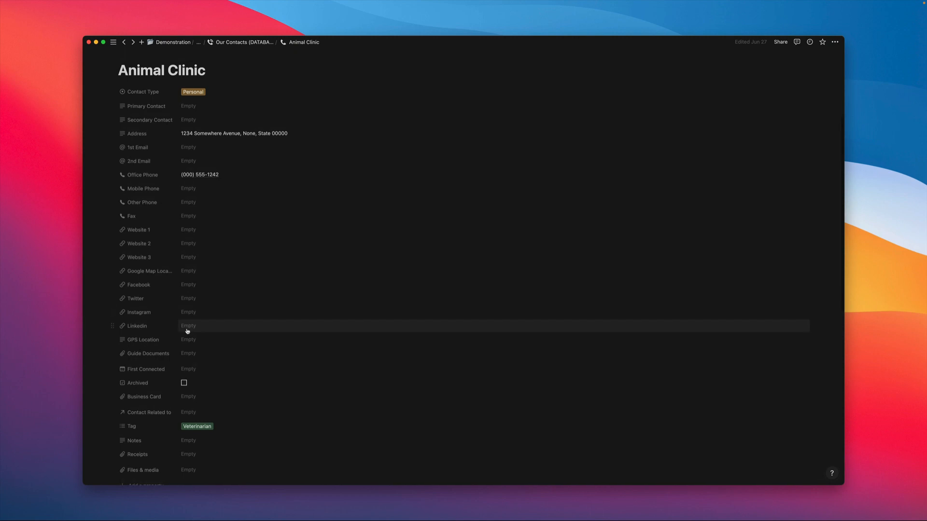
pyautogui.scroll(-3, 189, 330)
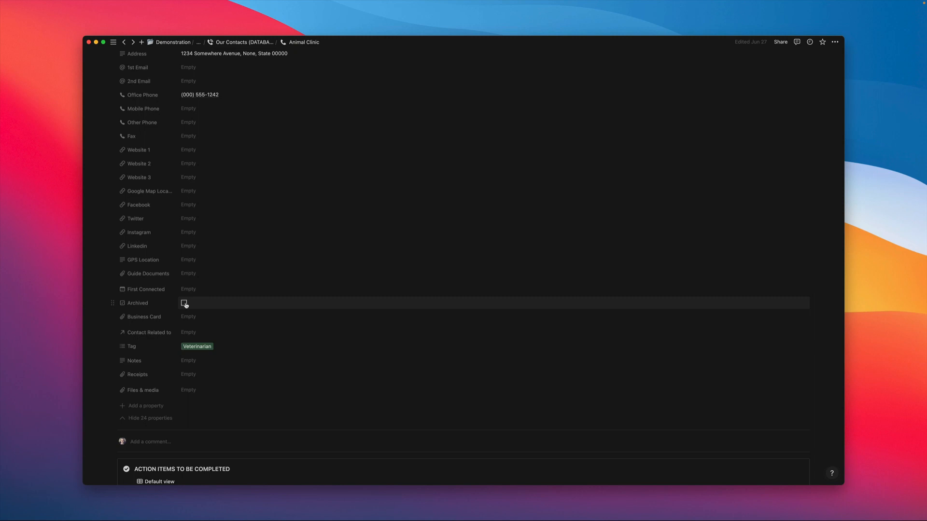
pyautogui.click(190, 332)
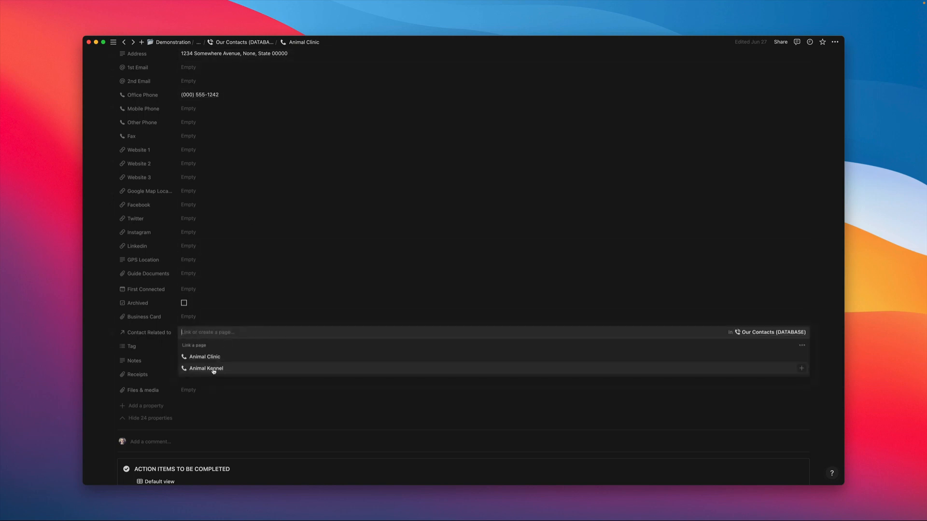
pyautogui.click(213, 369)
pyautogui.click(253, 296)
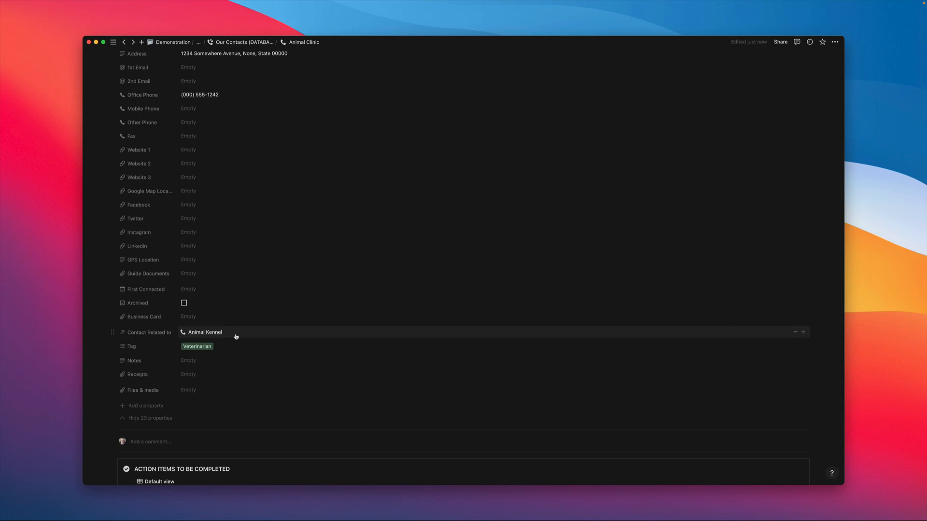
# Step: Examine the Tag options and the Notes, Receipts and Files & media properties of the Animal Clinic contact without changing anything
pyautogui.click(205, 351)
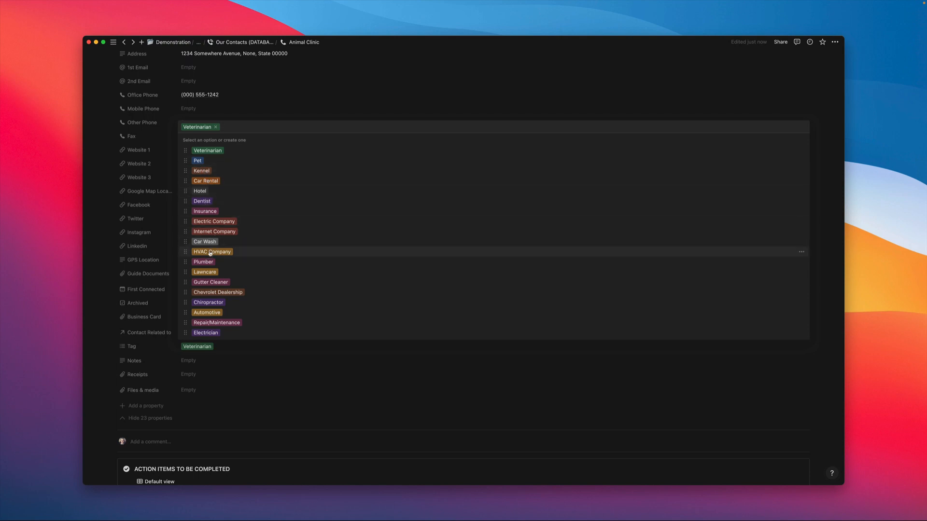
pyautogui.click(196, 358)
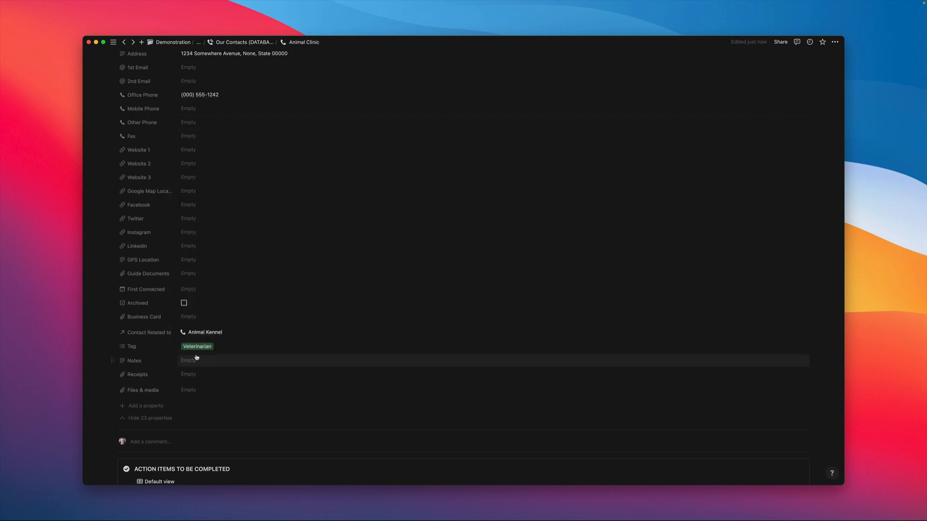
pyautogui.click(194, 362)
pyautogui.press('Escape')
pyautogui.scroll(-3, 205, 384)
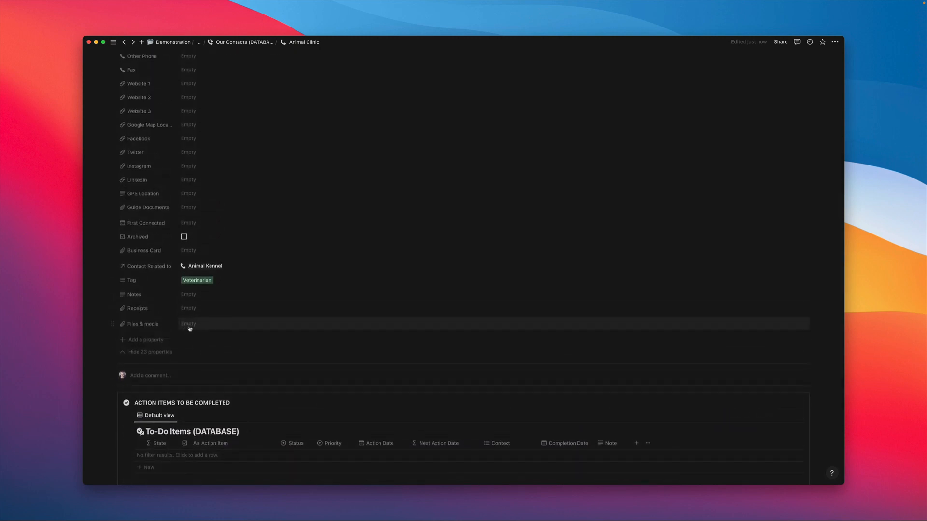
# Step: Hide the contact's extra properties and look over its Action Items to Be Completed and Communication Log sections
pyautogui.click(158, 351)
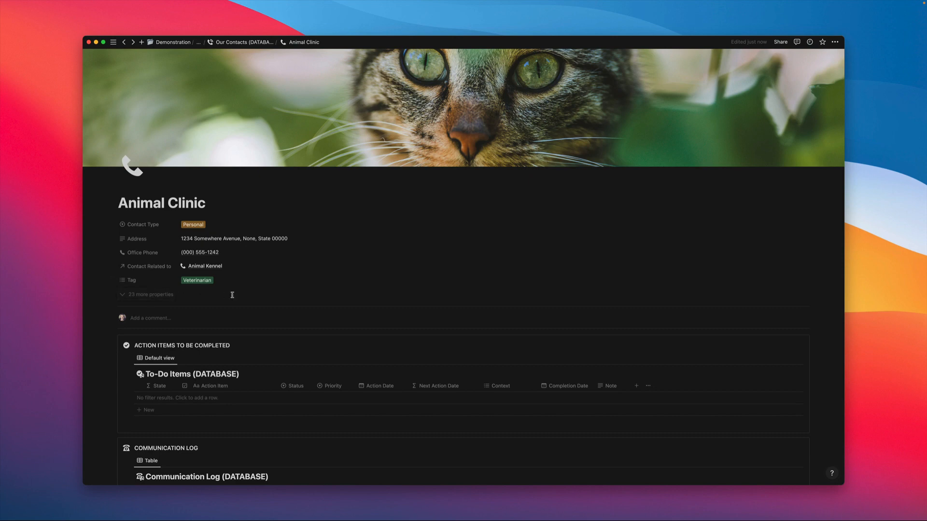
pyautogui.scroll(-5, 216, 308)
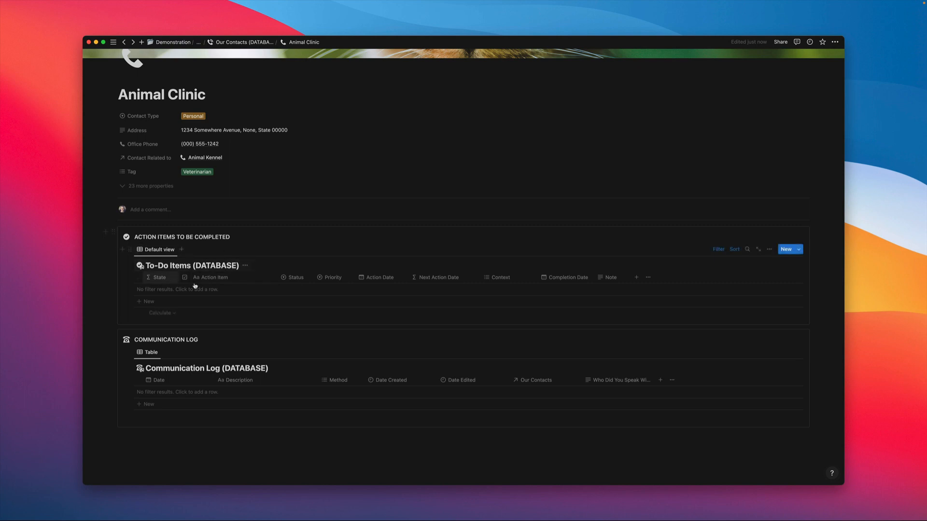
pyautogui.scroll(2, 211, 271)
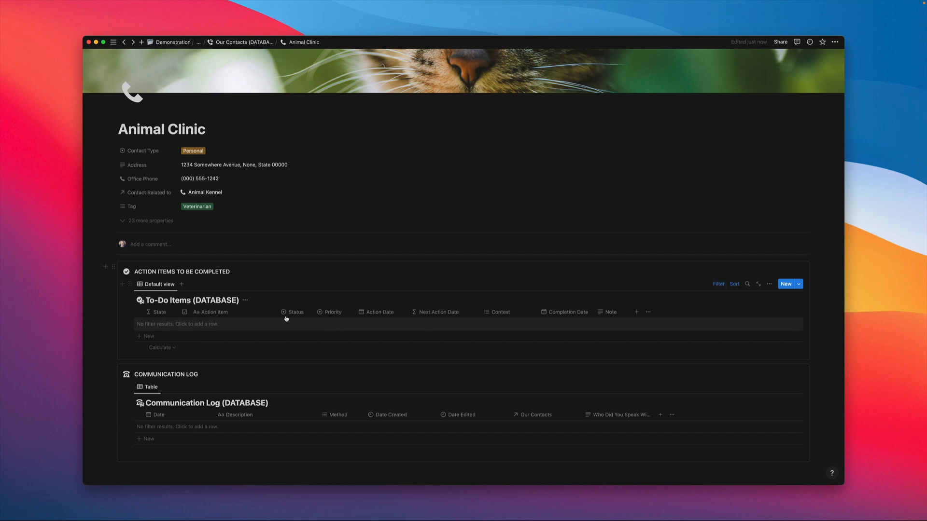
pyautogui.scroll(-3, 290, 311)
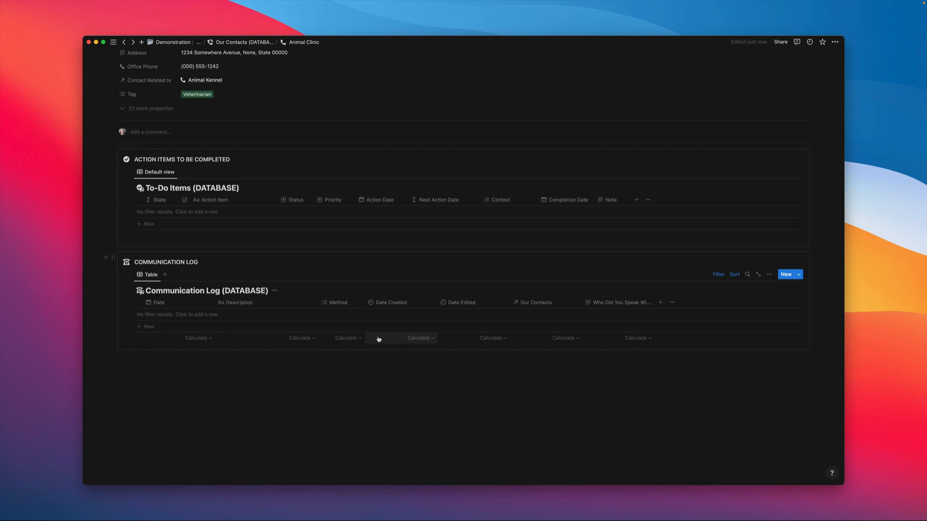
pyautogui.scroll(5, 378, 339)
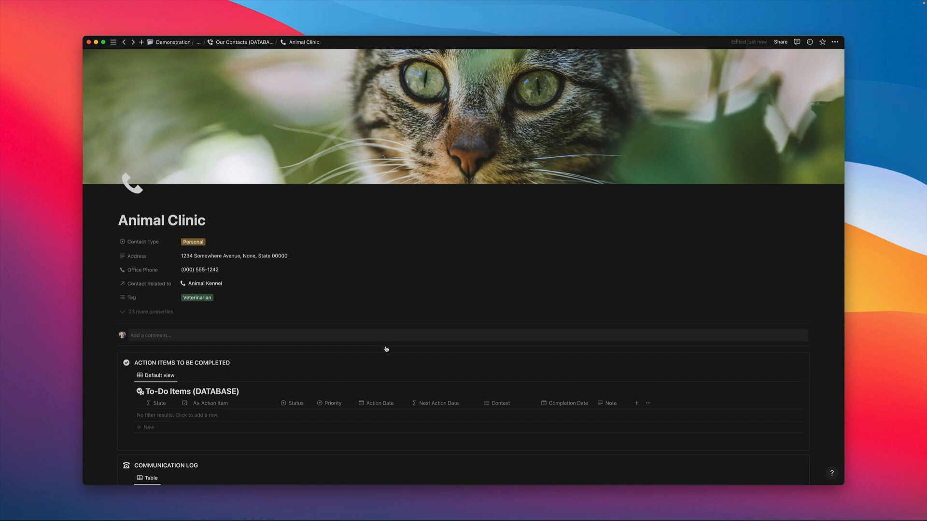
# Step: In the Our Contacts database, create a contact from "++ New Tech Support Contact TEMPLATE" and look over its sections
pyautogui.click(244, 43)
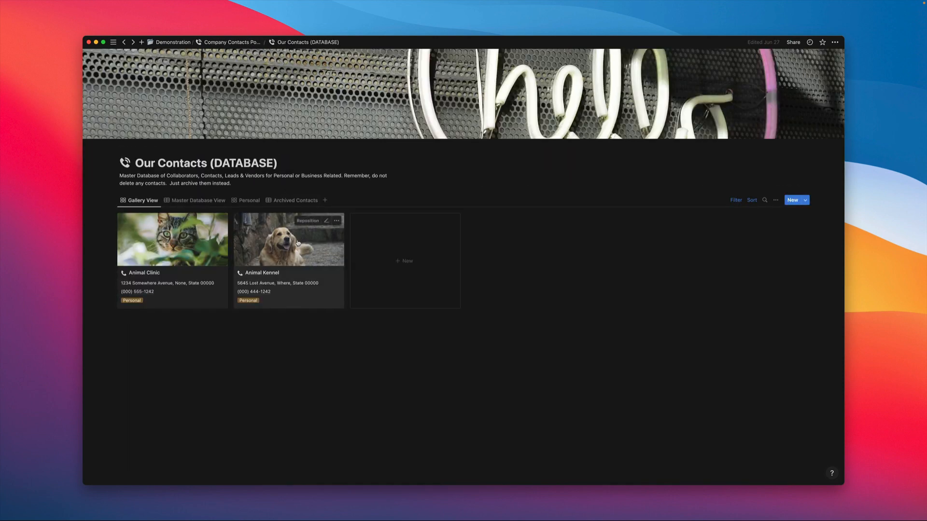
pyautogui.click(805, 201)
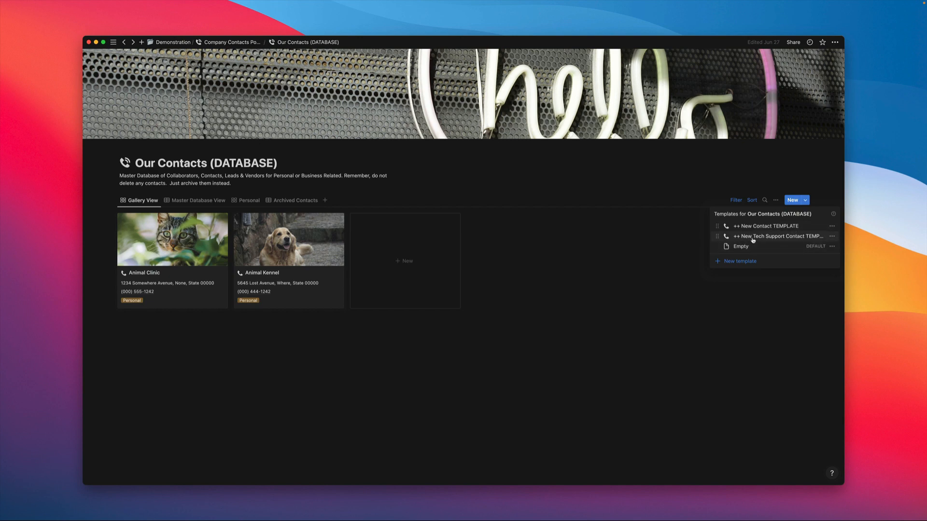
pyautogui.click(804, 237)
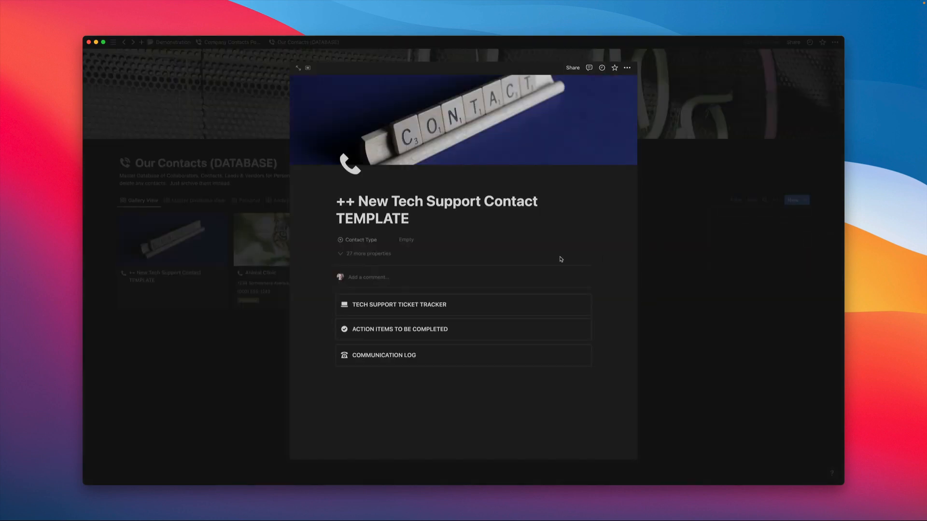
pyautogui.scroll(-3, 560, 259)
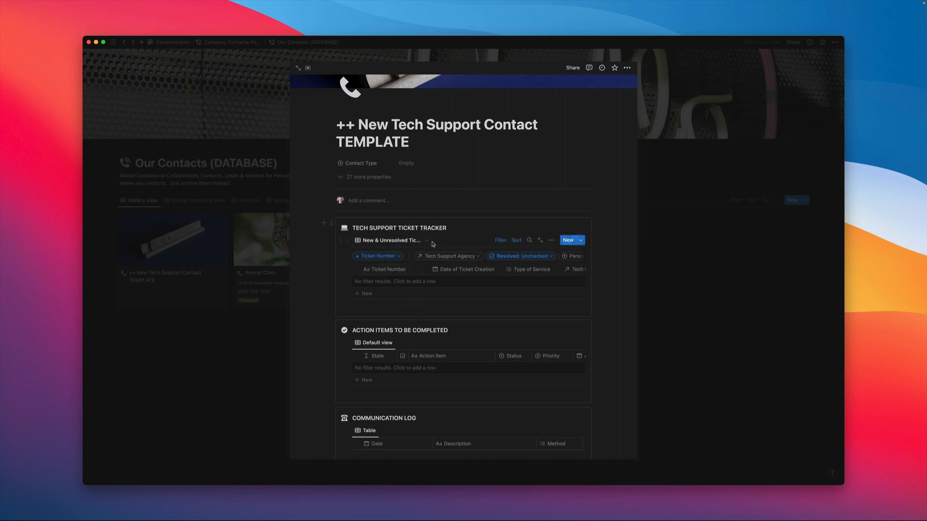
pyautogui.scroll(-2, 433, 256)
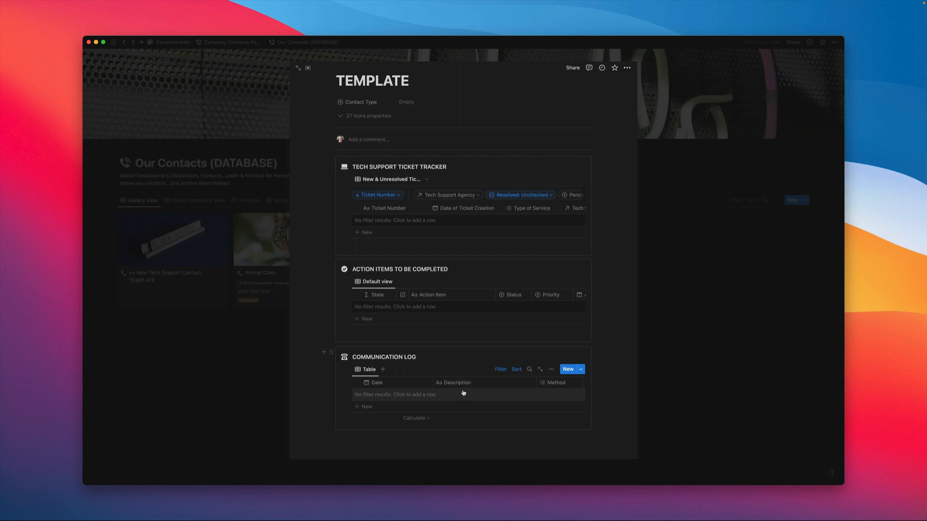
pyautogui.click(648, 328)
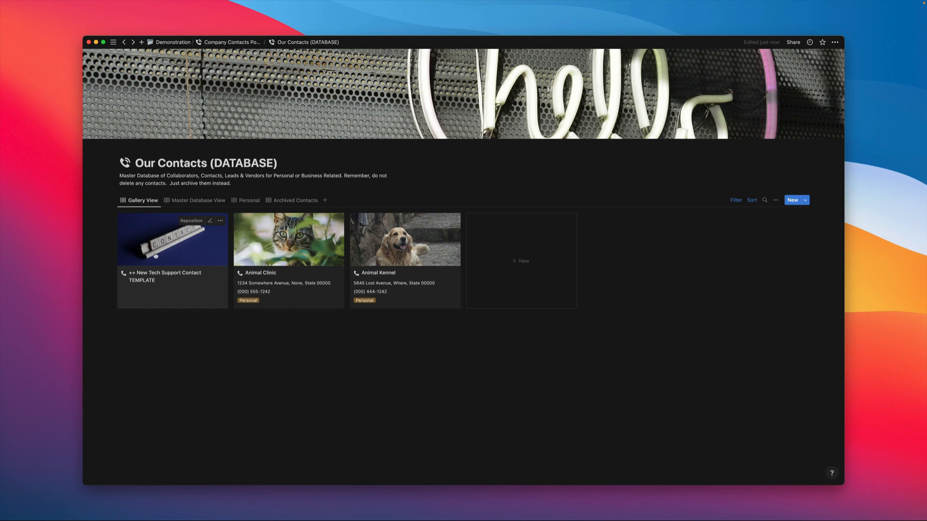
# Step: Reopen the new tech support contact and examine the Gallery, Upload and Link sources for its cover
pyautogui.click(197, 249)
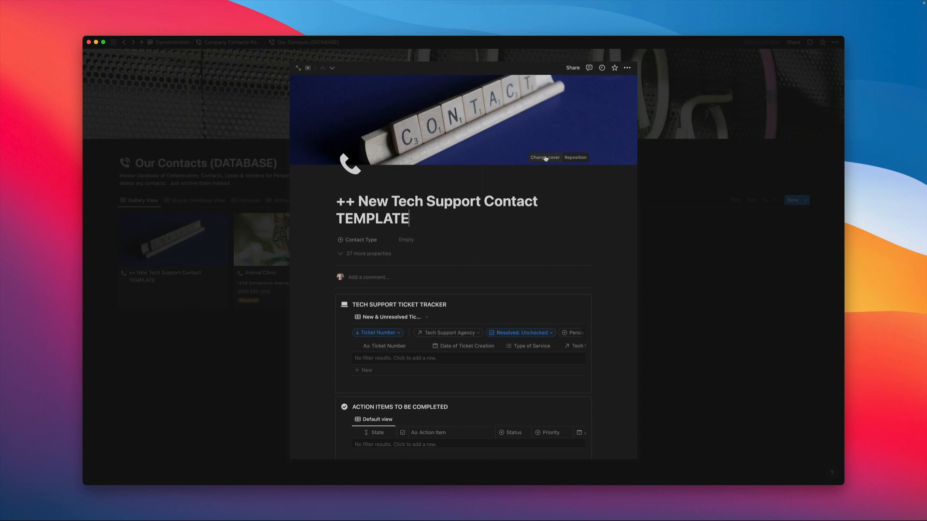
pyautogui.click(545, 158)
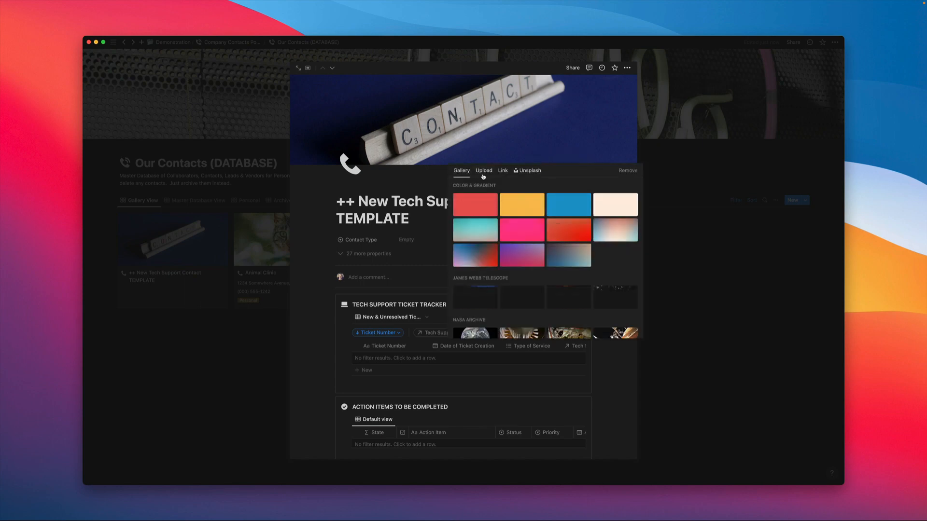
pyautogui.scroll(-5, 493, 260)
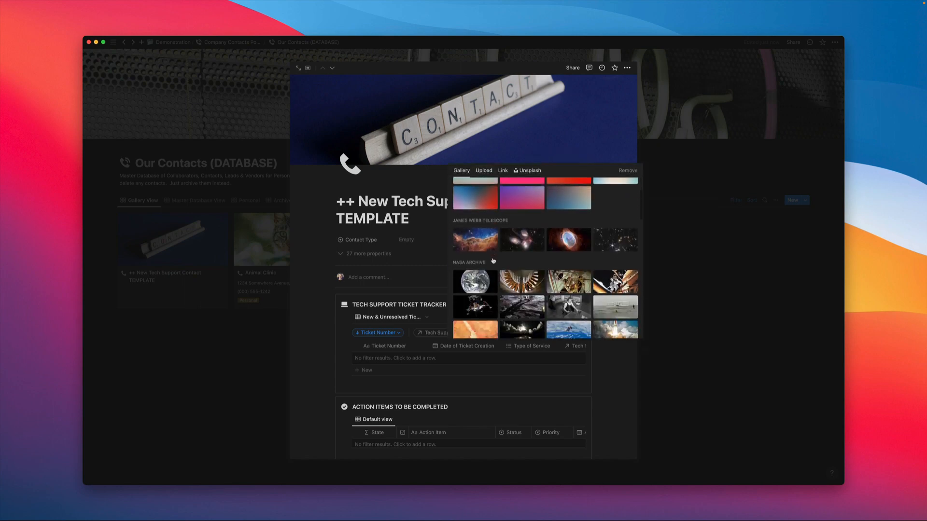
pyautogui.scroll(5, 490, 241)
pyautogui.click(487, 172)
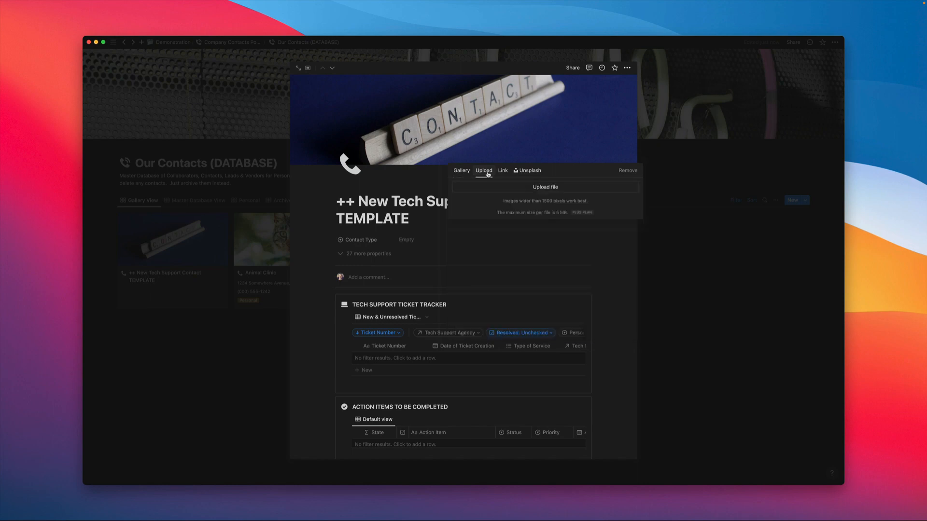
pyautogui.click(503, 172)
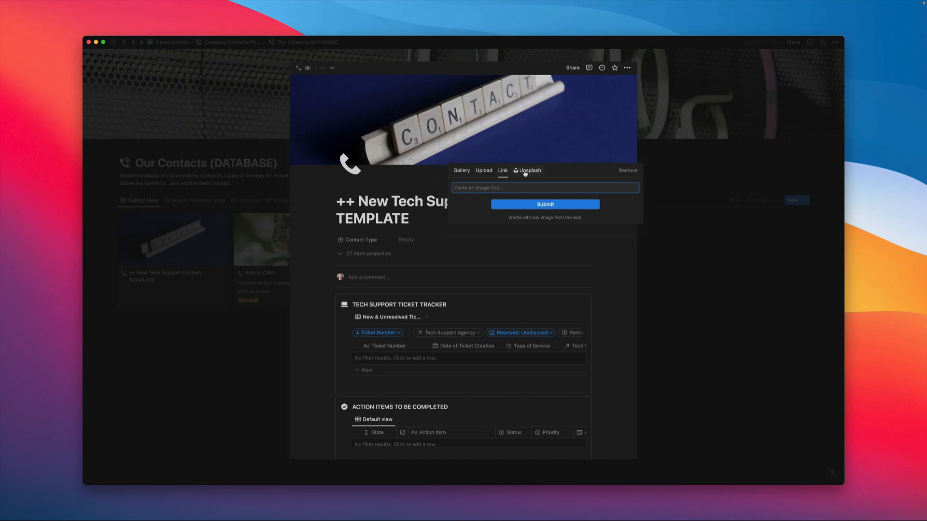
# Step: Search the Unsplash cover images for "tech" and close the contact, keeping its current cover
pyautogui.click(525, 173)
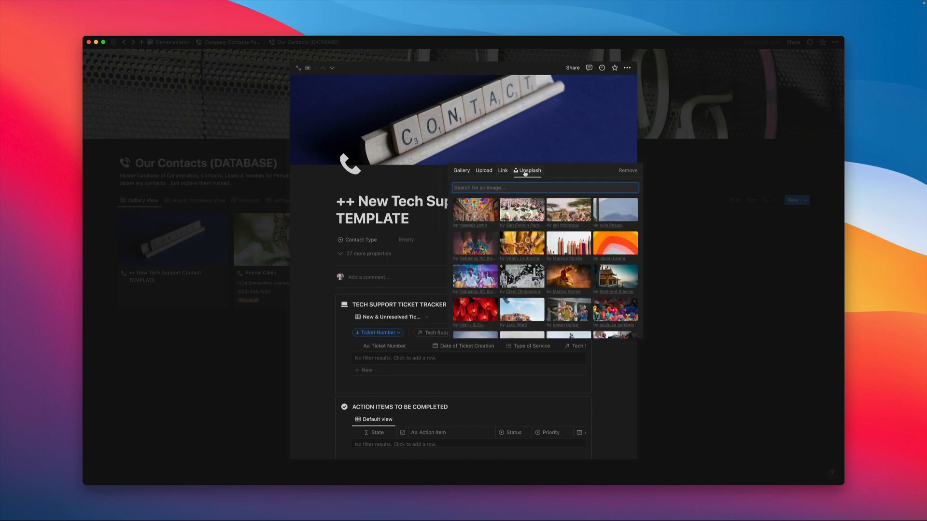
pyautogui.scroll(-5, 533, 277)
pyautogui.scroll(5, 533, 278)
pyautogui.write('tech')
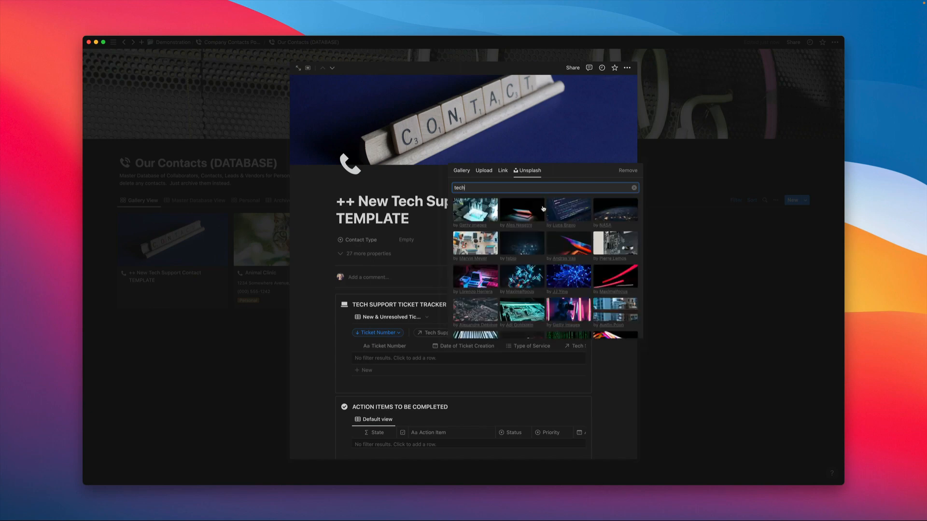
pyautogui.click(506, 221)
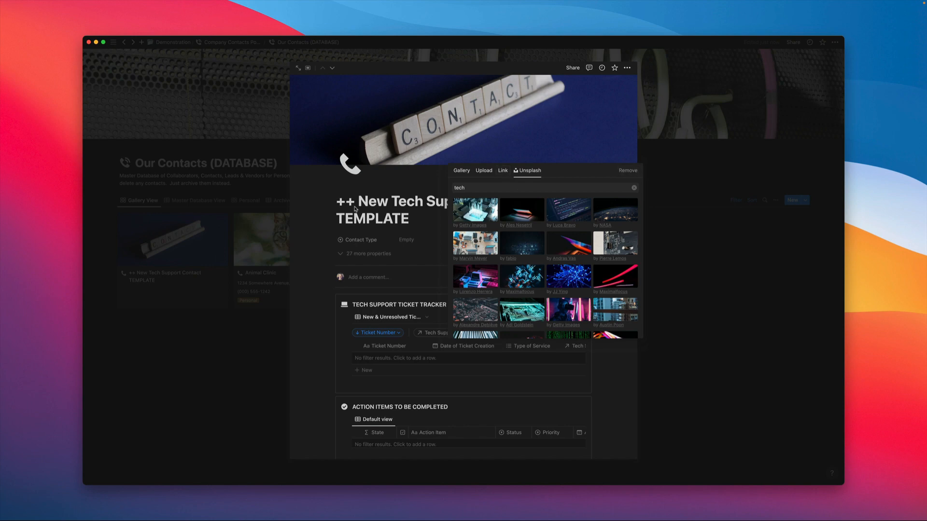
pyautogui.click(336, 187)
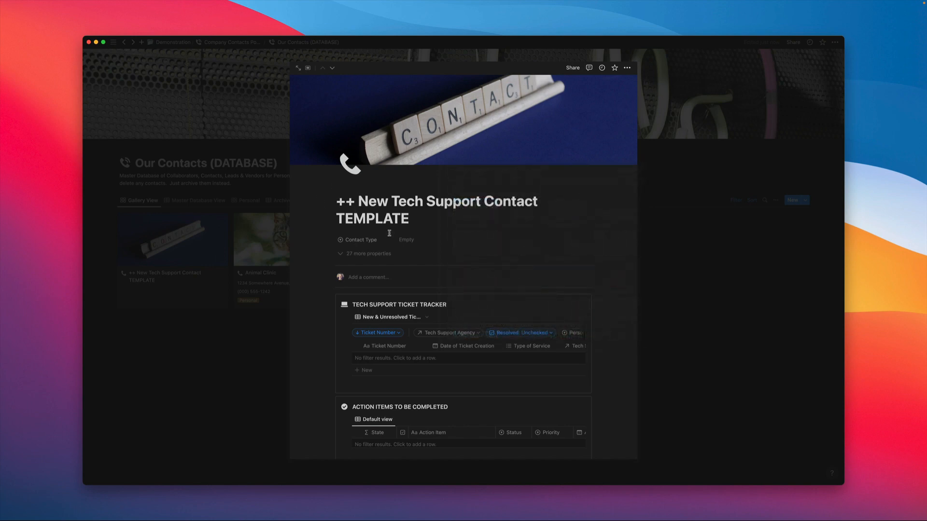
pyautogui.click(674, 280)
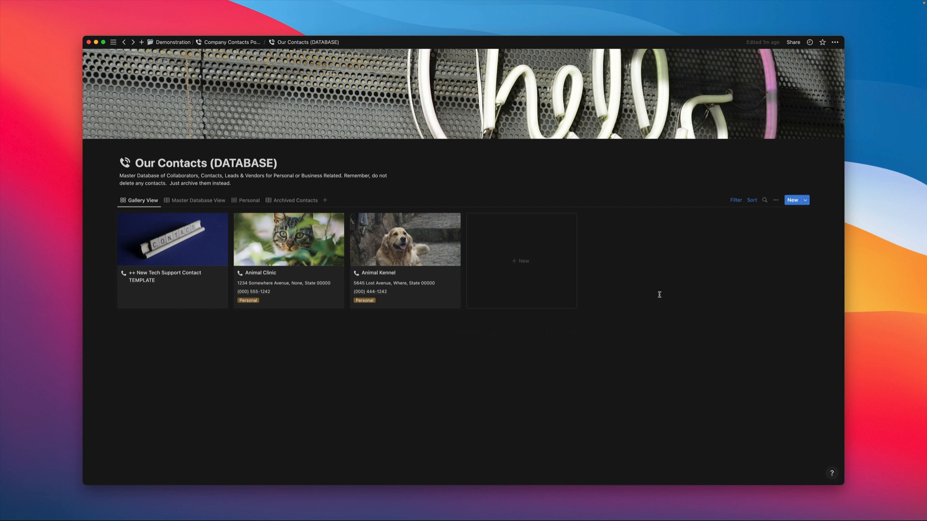
# Step: Return to the Company Contacts Portal page and delete the "++ New Tech Support Contact TEMPLATE" contact from the gallery
pyautogui.click(234, 43)
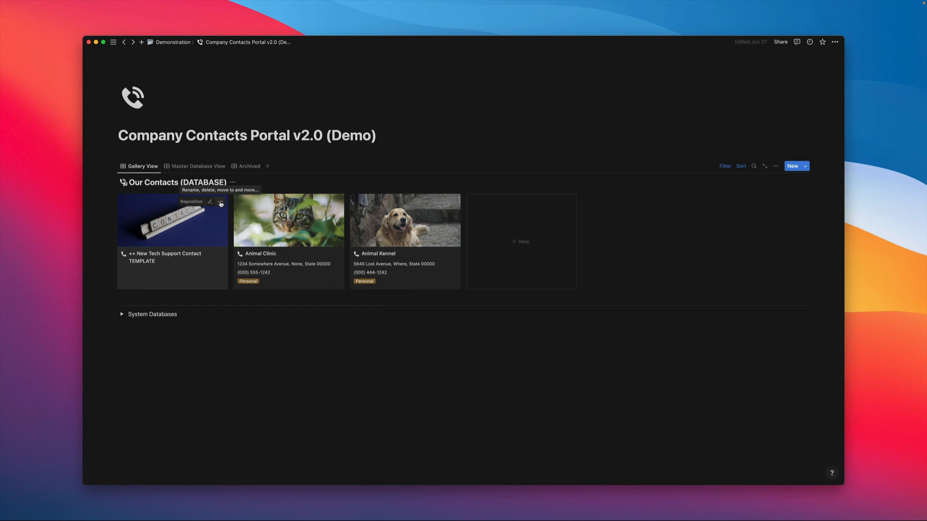
pyautogui.click(220, 203)
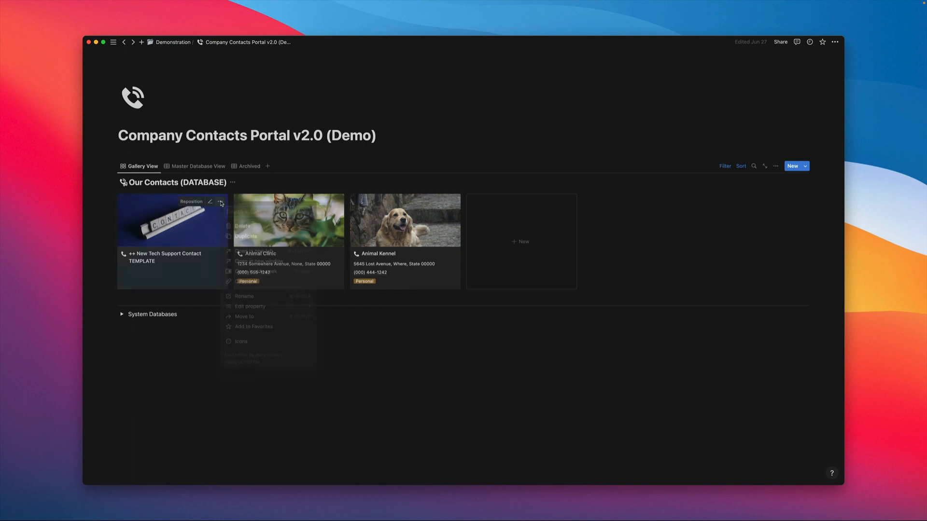
pyautogui.click(243, 226)
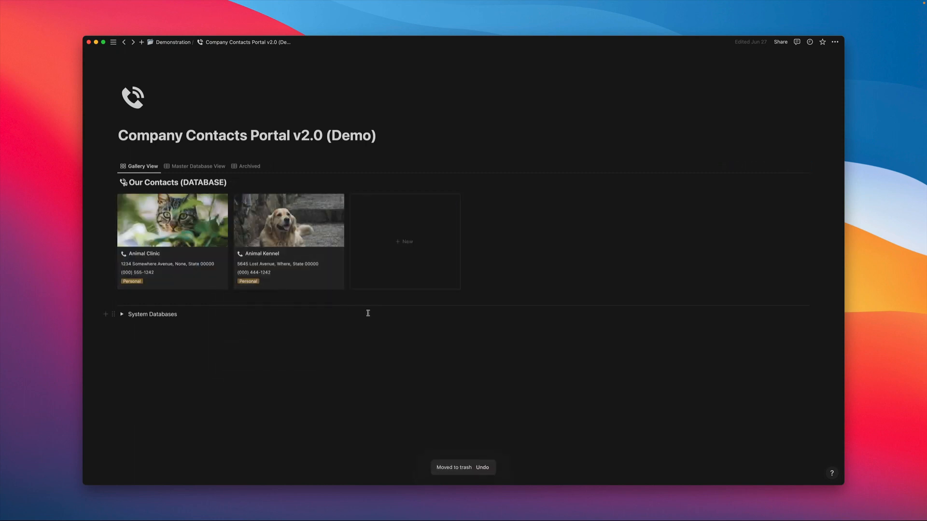